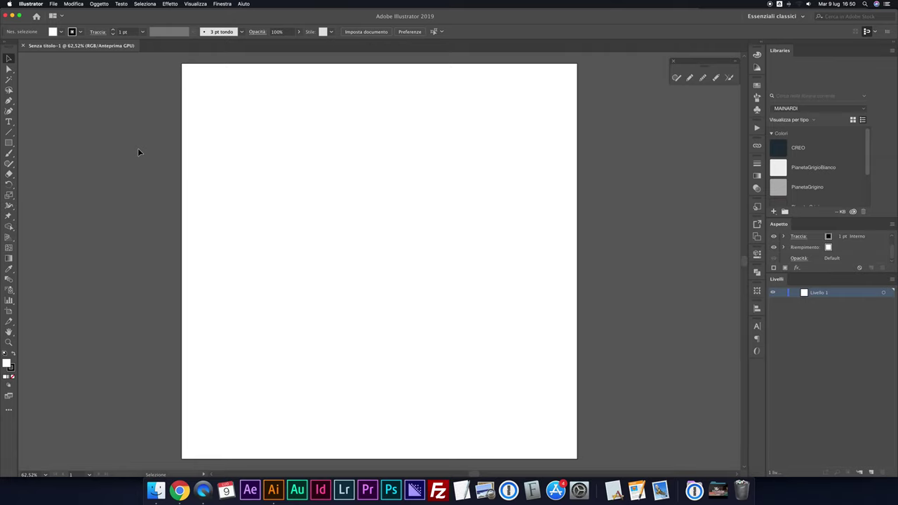
# Step: Draw a 70 × 70 px circle near the top-left with a cyan fill and no stroke
pyautogui.press('l')
pyautogui.moveTo(225, 126); pyautogui.dragTo(248, 148)
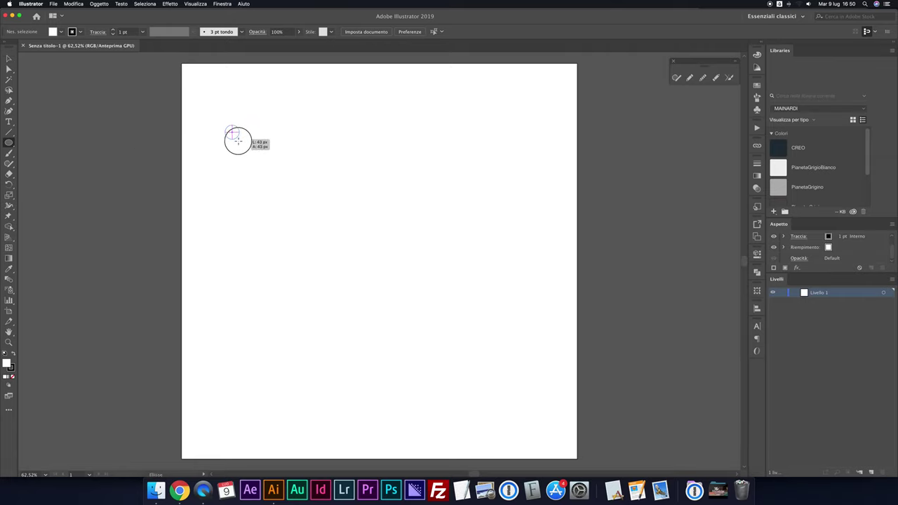
pyautogui.click(14, 357)
pyautogui.click(80, 32)
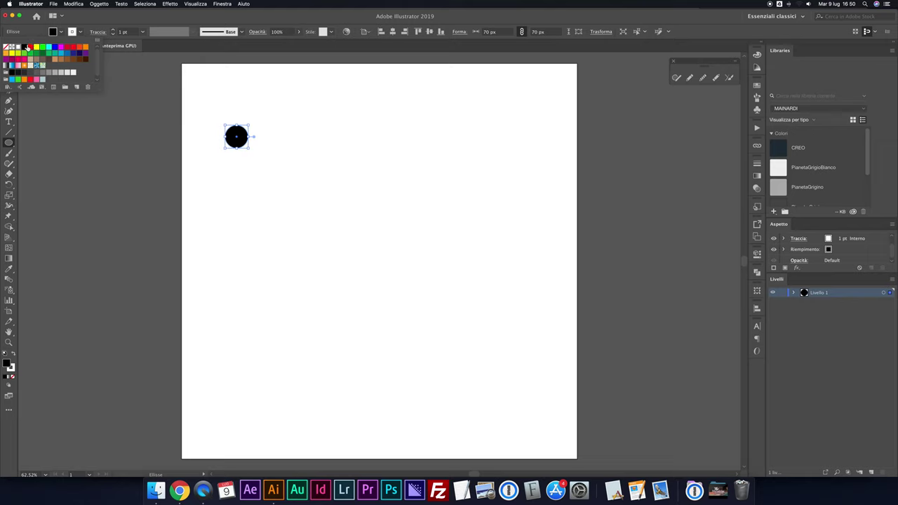
pyautogui.click(5, 46)
pyautogui.click(62, 32)
pyautogui.click(62, 32)
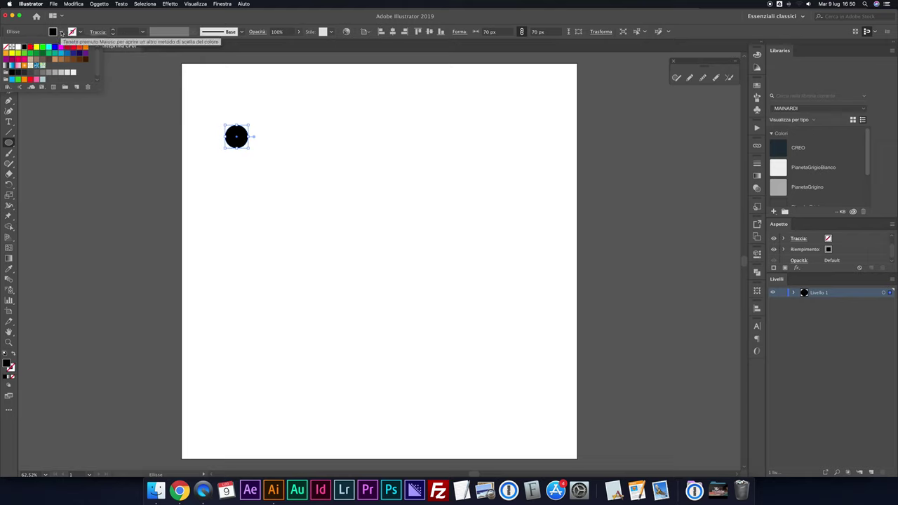
pyautogui.click(61, 53)
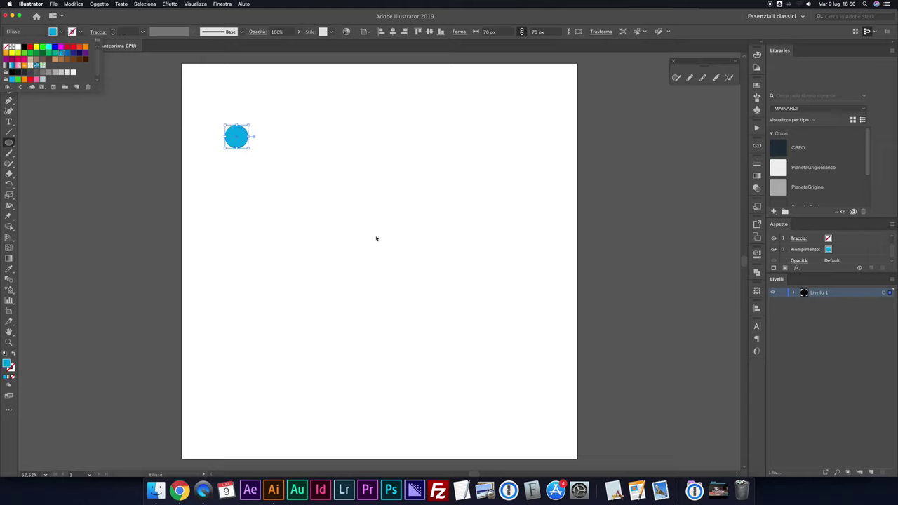
pyautogui.press('Escape')
# Step: Alt-drag a copy of the circle to the bottom-right and enlarge it to 196 × 196 px
pyautogui.press('v')
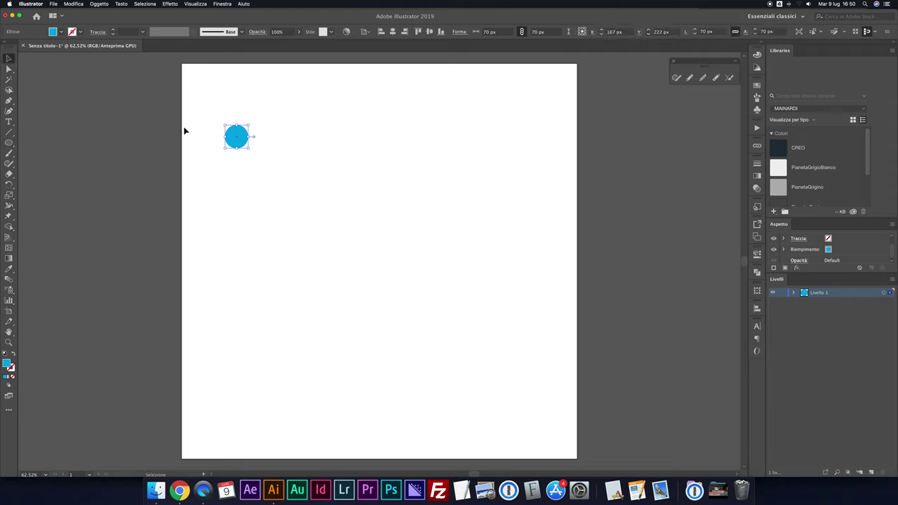
pyautogui.moveTo(235, 140); pyautogui.dragTo(425, 342)
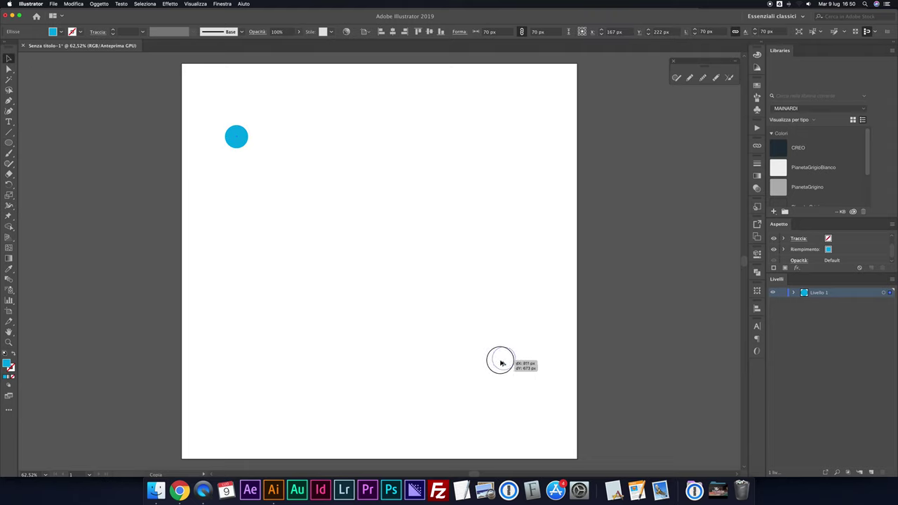
pyautogui.moveTo(425, 342); pyautogui.dragTo(500, 369)
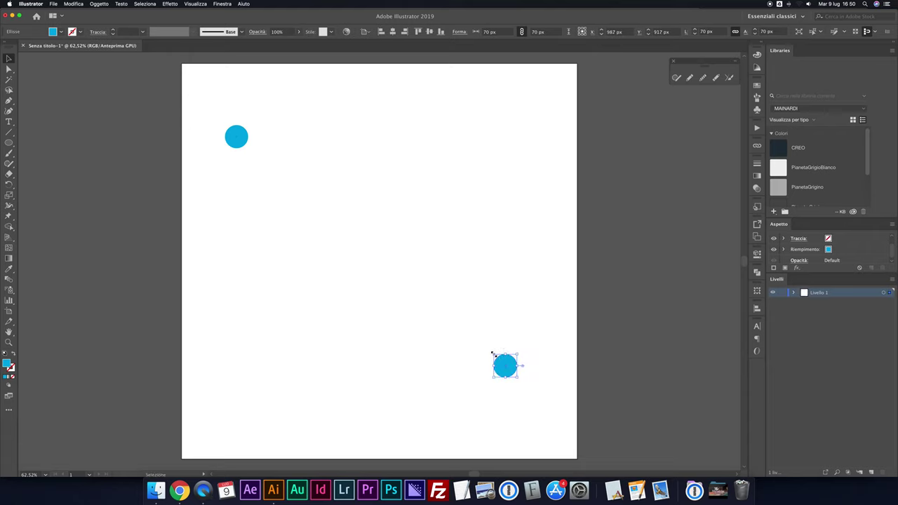
pyautogui.click(493, 354)
pyautogui.moveTo(493, 354); pyautogui.dragTo(472, 331)
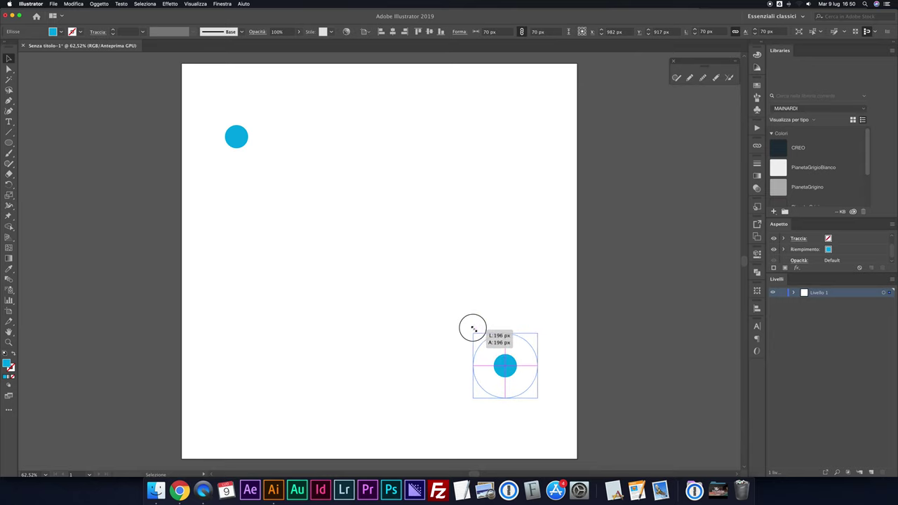
# Step: Select both the small top-left and large bottom-right circles
pyautogui.click(493, 243)
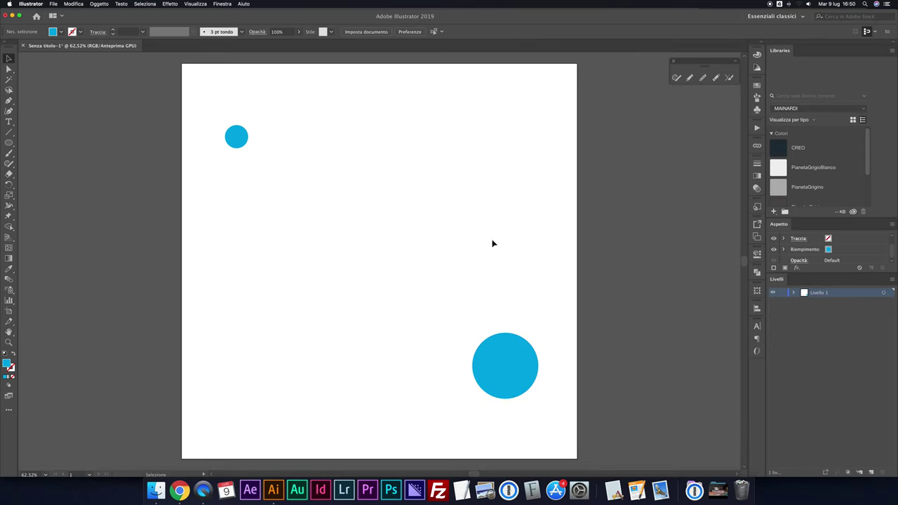
pyautogui.click(236, 137)
pyautogui.keyDown('shift'); pyautogui.click(514, 365); pyautogui.keyUp('shift')
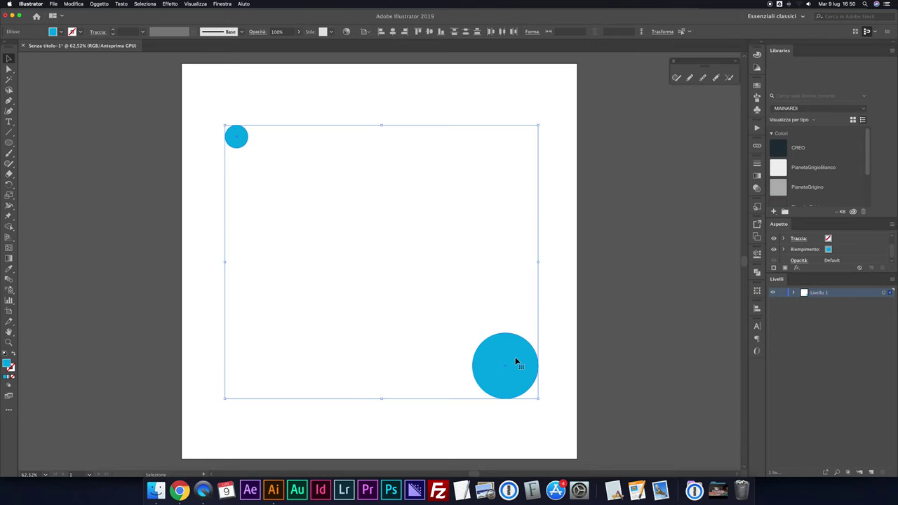
# Step: Blend the two circles with Oggetto > Fusione > Crea and reselect the blend
pyautogui.click(99, 3)
pyautogui.moveTo(102, 173)
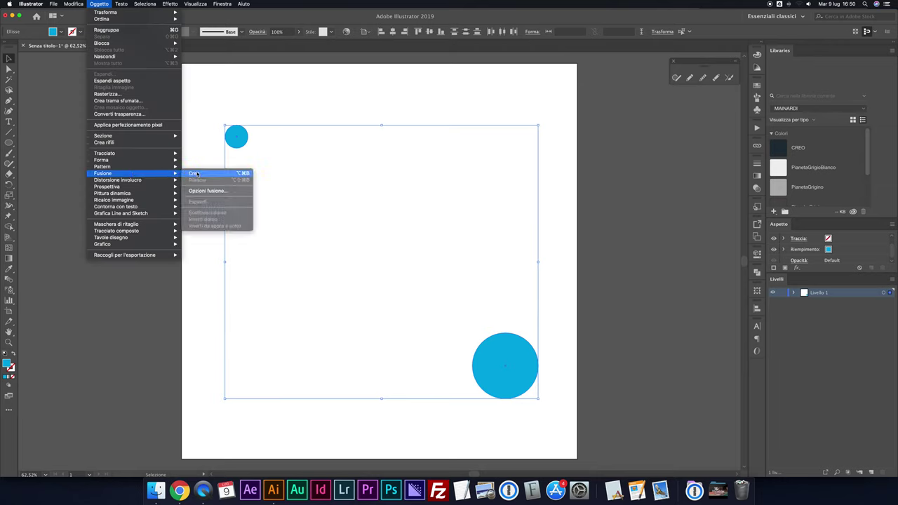
pyautogui.click(197, 175)
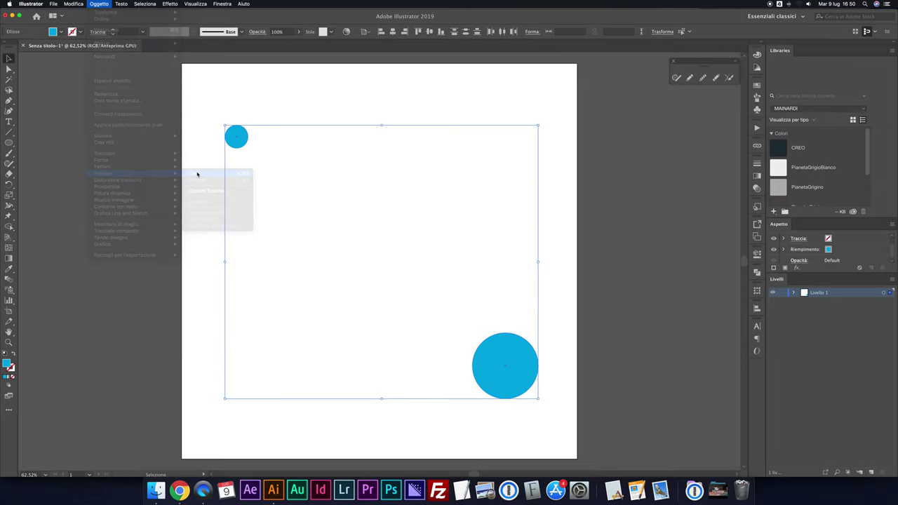
pyautogui.click(315, 103)
pyautogui.click(380, 258)
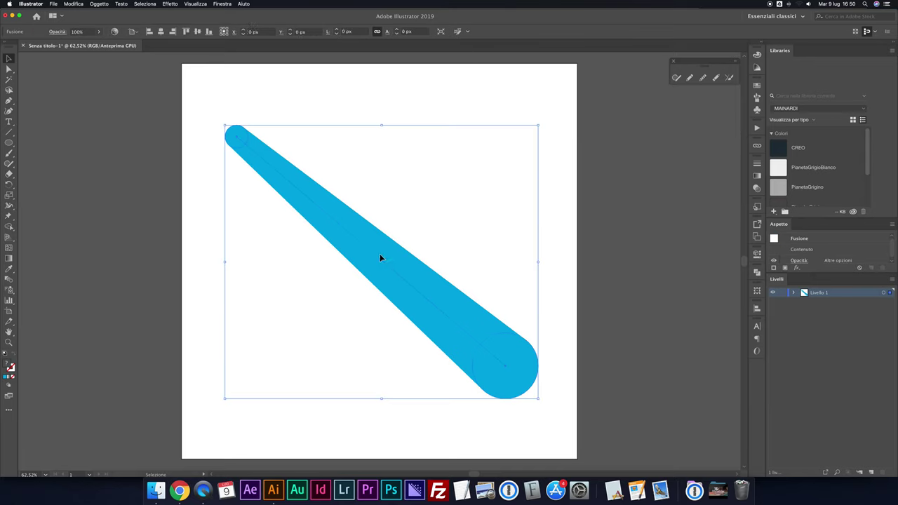
pyautogui.click(99, 3)
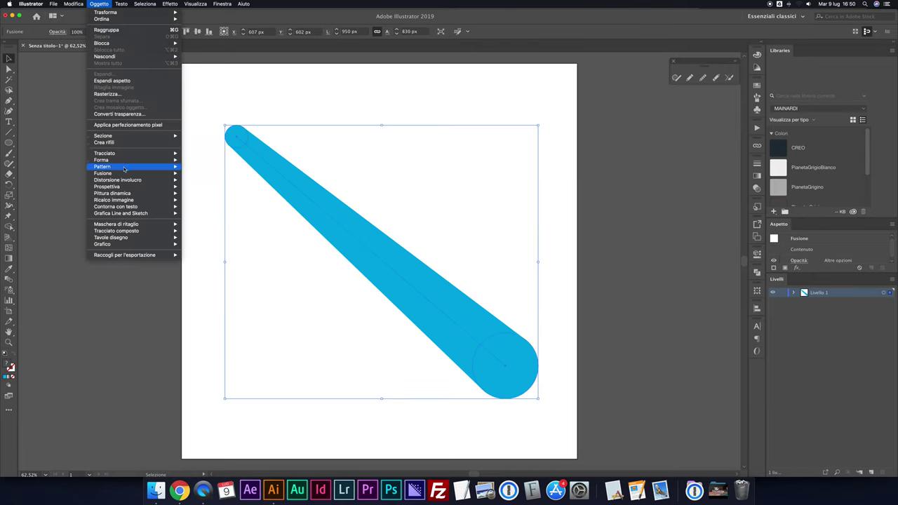
pyautogui.moveTo(105, 173)
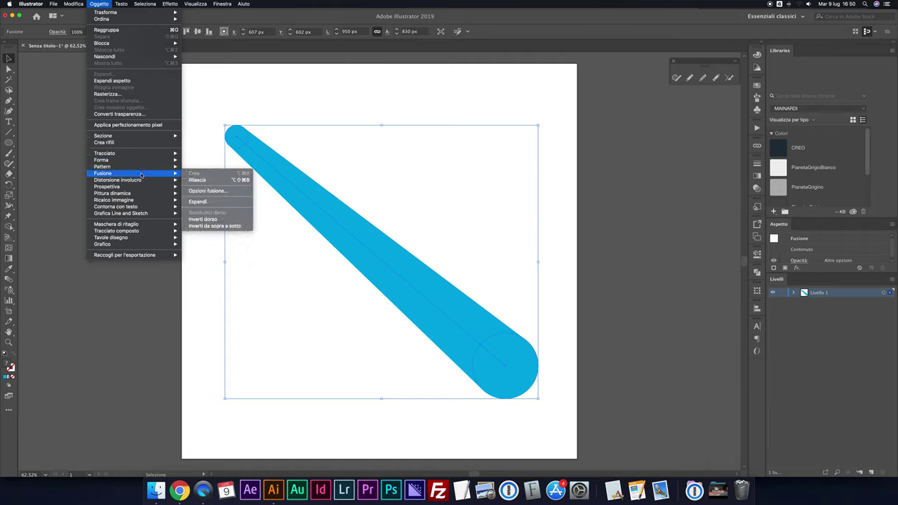
# Step: In Opzioni fusione, try Colore omogeneo, then Distanza specificata at 30 px and 200 px
pyautogui.click(207, 190)
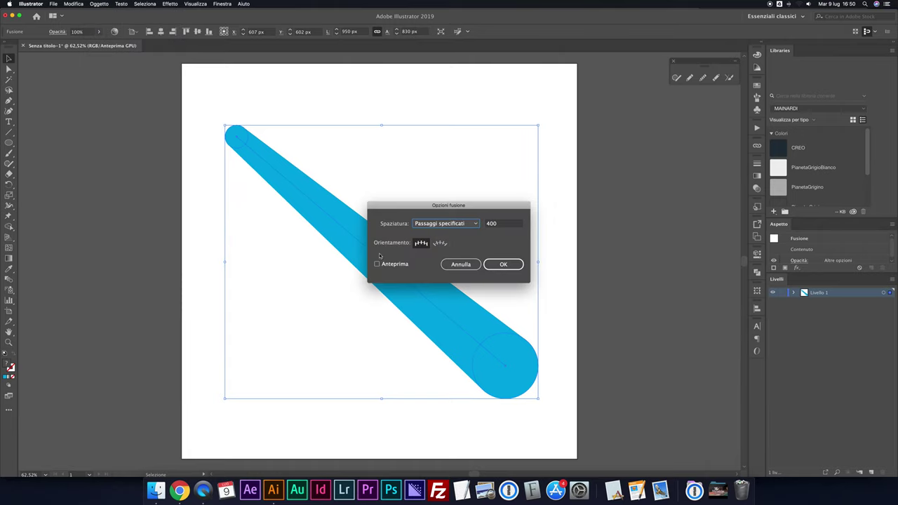
pyautogui.click(449, 223)
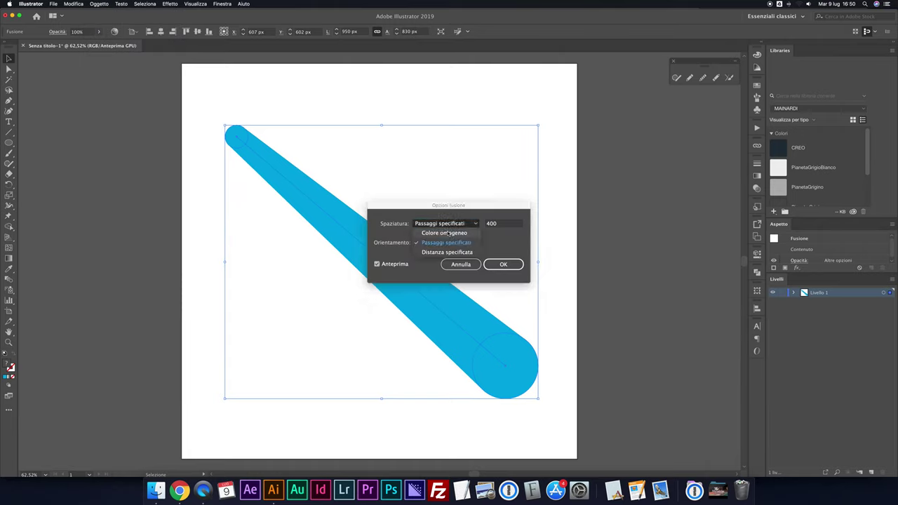
pyautogui.click(448, 231)
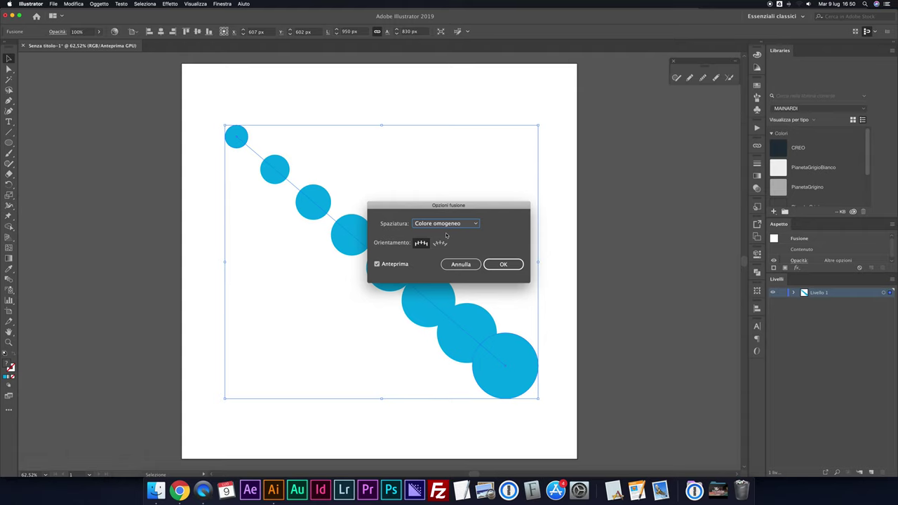
pyautogui.click(449, 223)
pyautogui.click(453, 253)
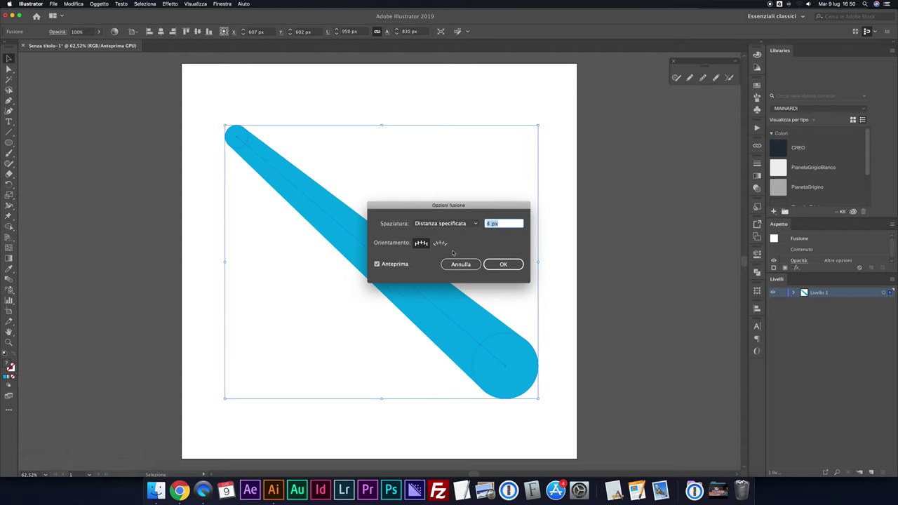
pyautogui.write('30')
pyautogui.press('Tab')
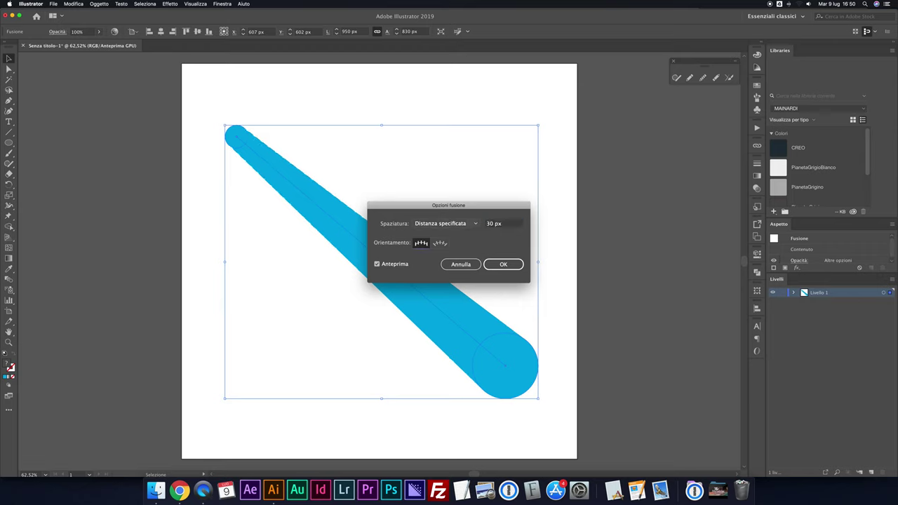
pyautogui.click(483, 224)
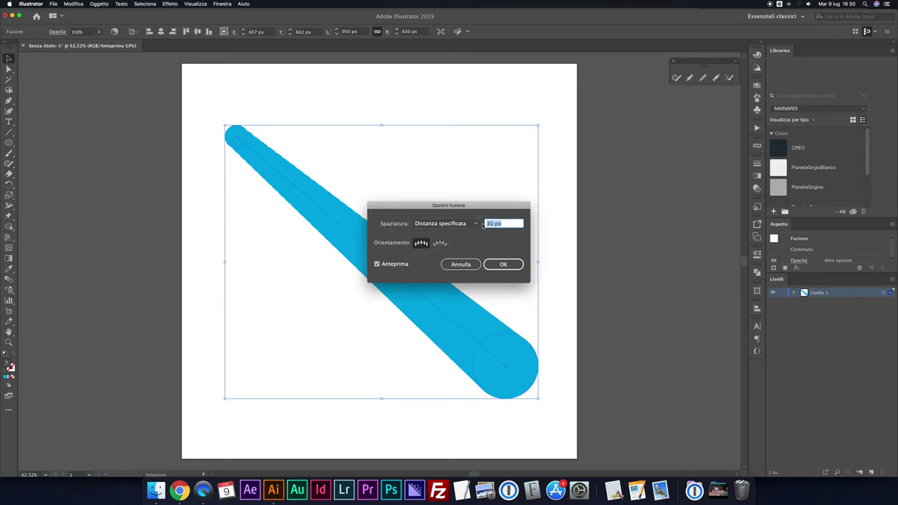
pyautogui.write('200')
pyautogui.press('Tab')
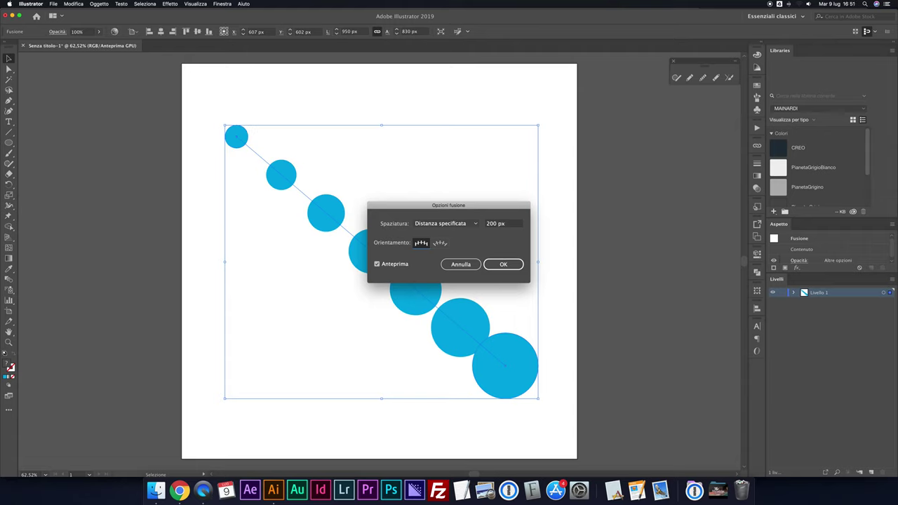
# Step: Switch the blend to Passaggi specificati, lower it to 4 steps and confirm
pyautogui.click(510, 224)
pyautogui.click(476, 224)
pyautogui.click(465, 243)
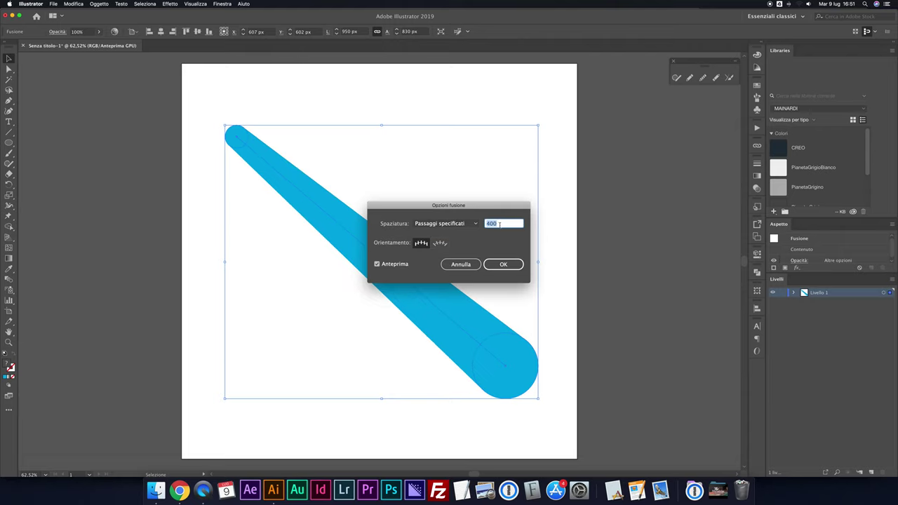
pyautogui.write('30')
pyautogui.press('Tab')
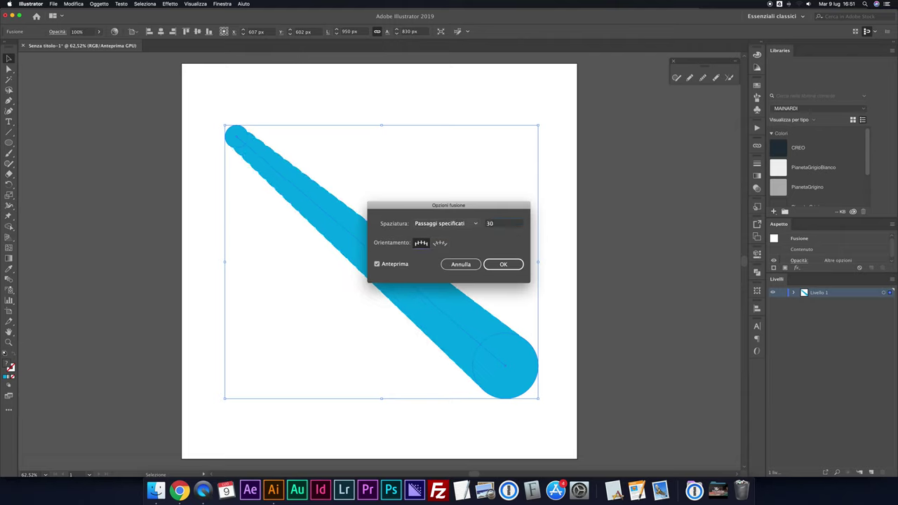
pyautogui.click(502, 224)
pyautogui.press('Down')
pyautogui.press('Down')
pyautogui.press('Down')
pyautogui.press('Down')
pyautogui.press('Down')
pyautogui.press('Down')
pyautogui.press('Down')
pyautogui.press('Down')
pyautogui.press('Down')
pyautogui.press('Down')
pyautogui.press('Down')
pyautogui.press('Down')
pyautogui.press('Down')
pyautogui.press('Down')
pyautogui.press('Down')
pyautogui.press('Down')
pyautogui.press('Down')
pyautogui.press('Down')
pyautogui.press('Down')
pyautogui.press('Down')
pyautogui.press('Down')
pyautogui.press('Down')
pyautogui.press('Down')
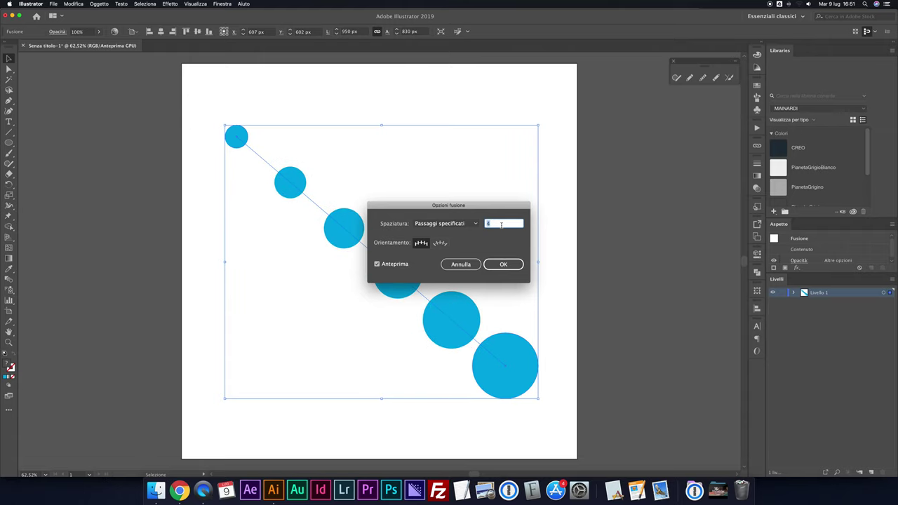
pyautogui.click(495, 263)
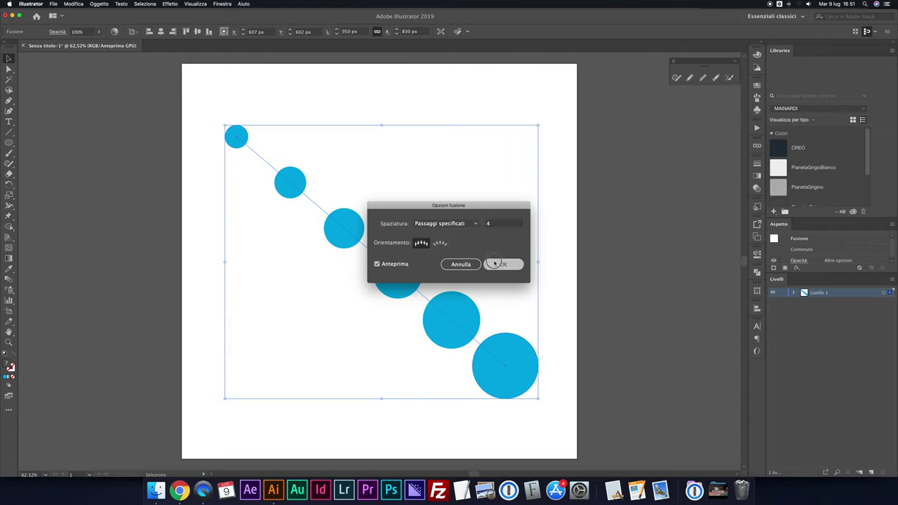
# Step: Move the blend up-right and expand Livello 1 and Fusione to target its spine and ellipses
pyautogui.click(405, 191)
pyautogui.moveTo(377, 259); pyautogui.dragTo(394, 216)
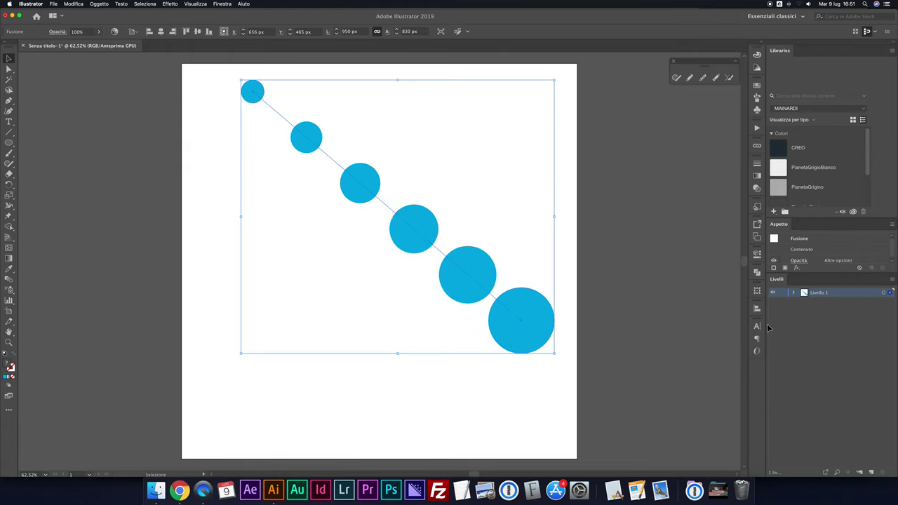
pyautogui.click(791, 293)
pyautogui.click(805, 301)
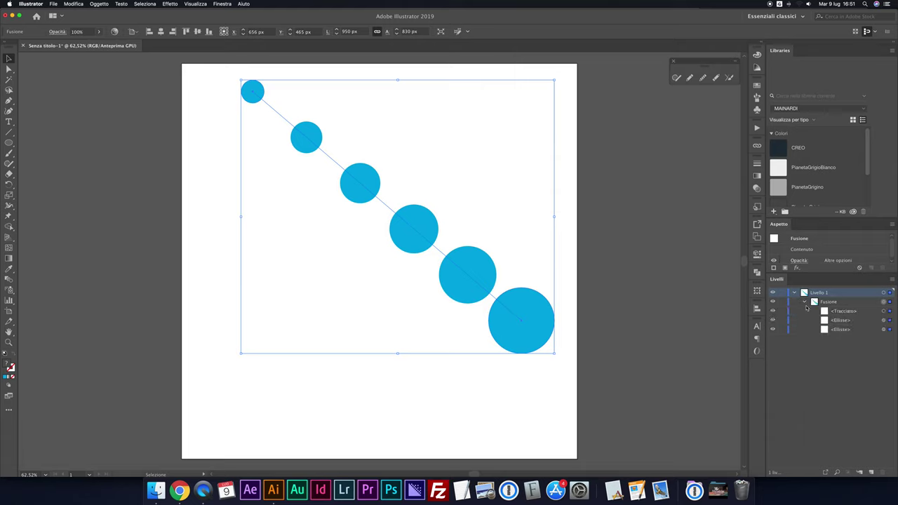
pyautogui.click(888, 312)
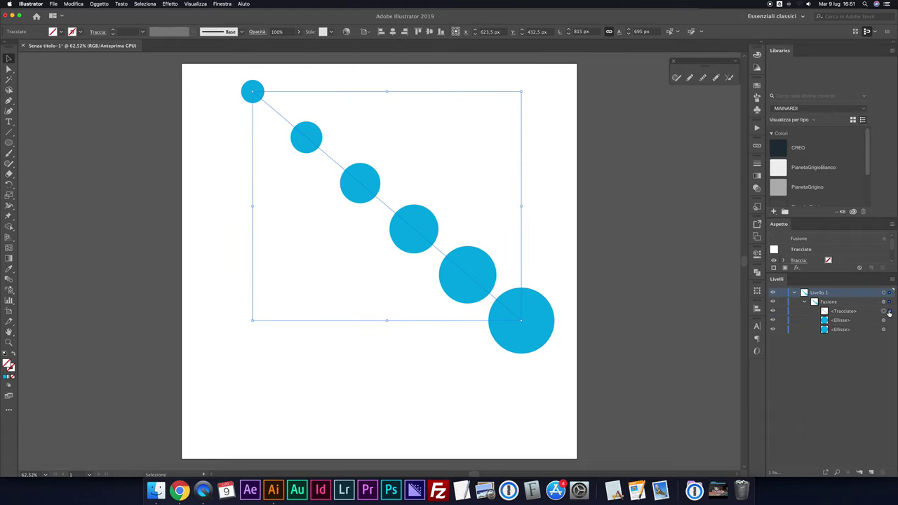
pyautogui.click(889, 321)
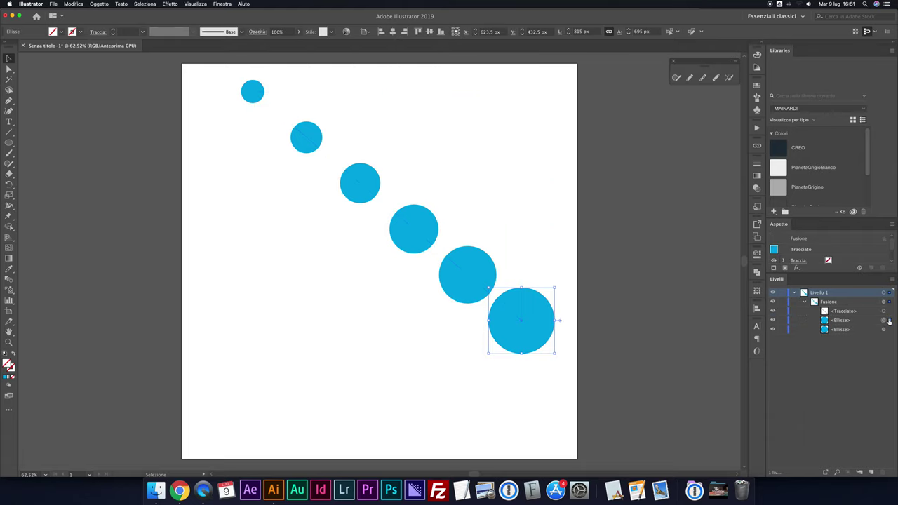
pyautogui.click(889, 329)
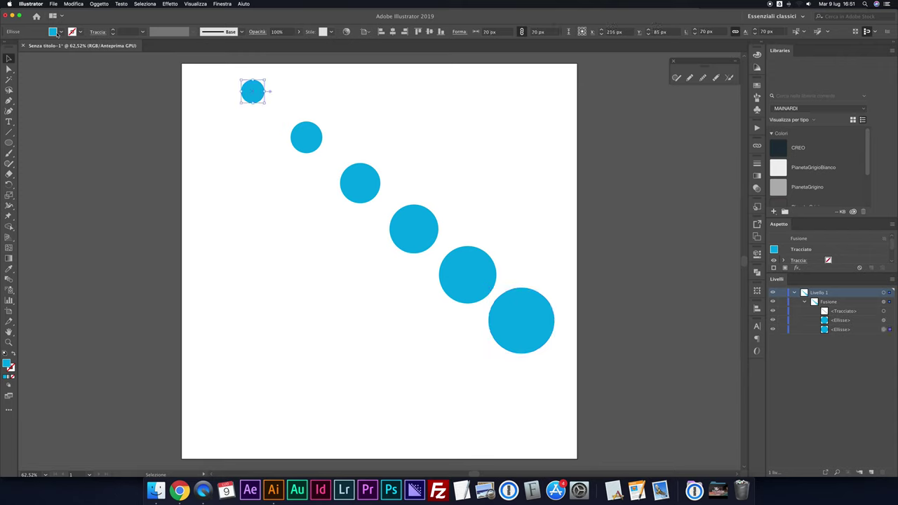
# Step: Fill the small end circle with a dark navy swatch so the blend shades navy to cyan
pyautogui.click(59, 32)
pyautogui.click(68, 55)
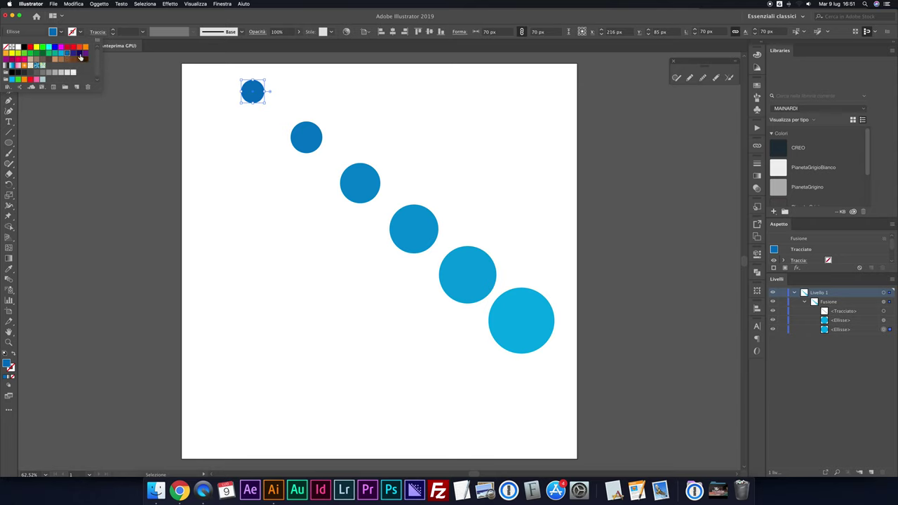
pyautogui.click(79, 55)
pyautogui.click(540, 149)
pyautogui.click(216, 156)
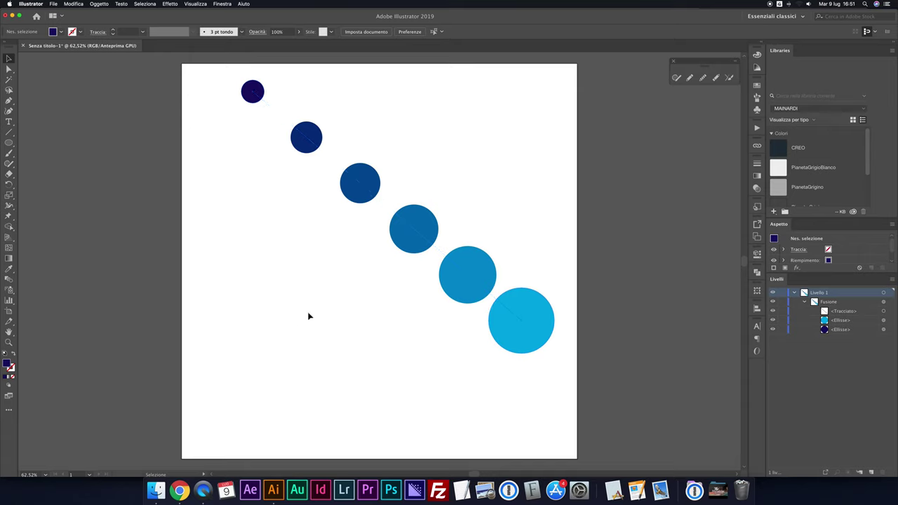
# Step: Draw a freehand S-curve down the artboard's left side with the Paintbrush and select it
pyautogui.press('b')
pyautogui.moveTo(234, 167)
pyautogui.mouseDown()
pyautogui.moveTo(228, 191)
pyautogui.moveTo(405, 404)
pyautogui.mouseUp()
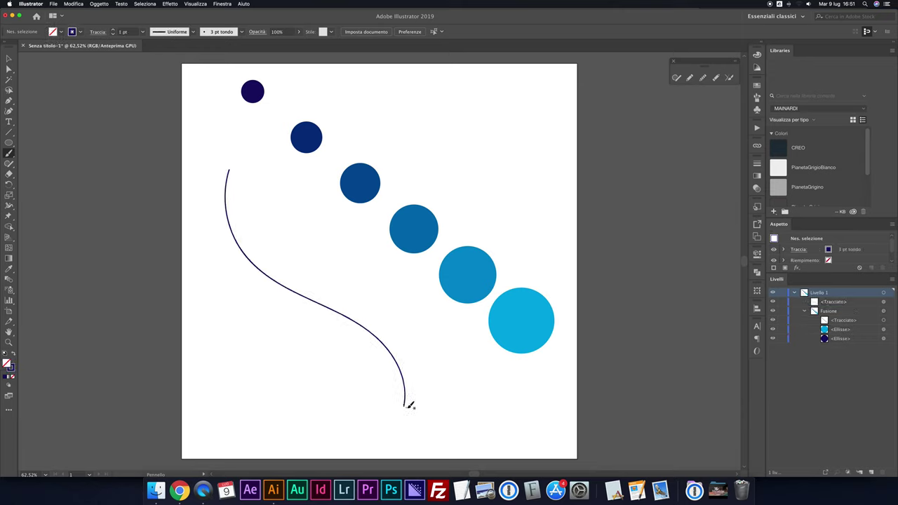
pyautogui.press('v')
pyautogui.click(300, 298)
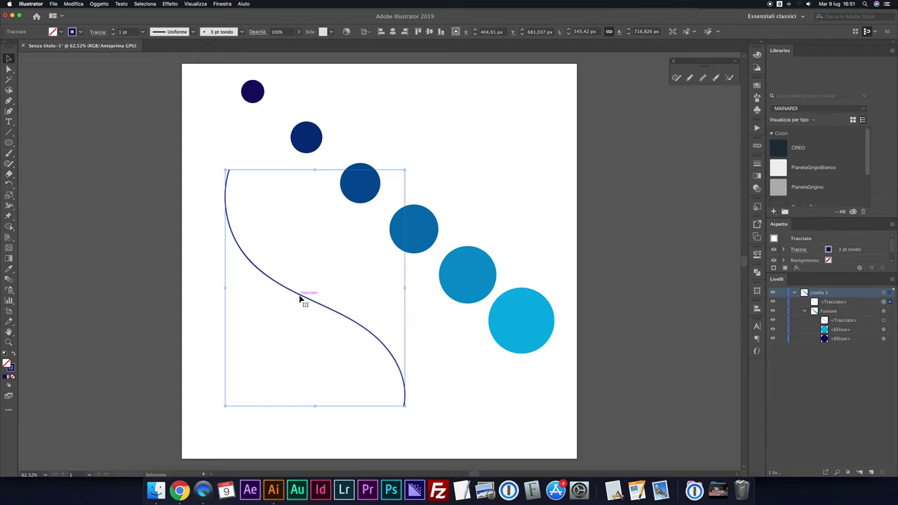
# Step: Enlarge the S-curve to roughly 726 × 954 px and nudge it up and right
pyautogui.moveTo(405, 171); pyautogui.dragTo(472, 133)
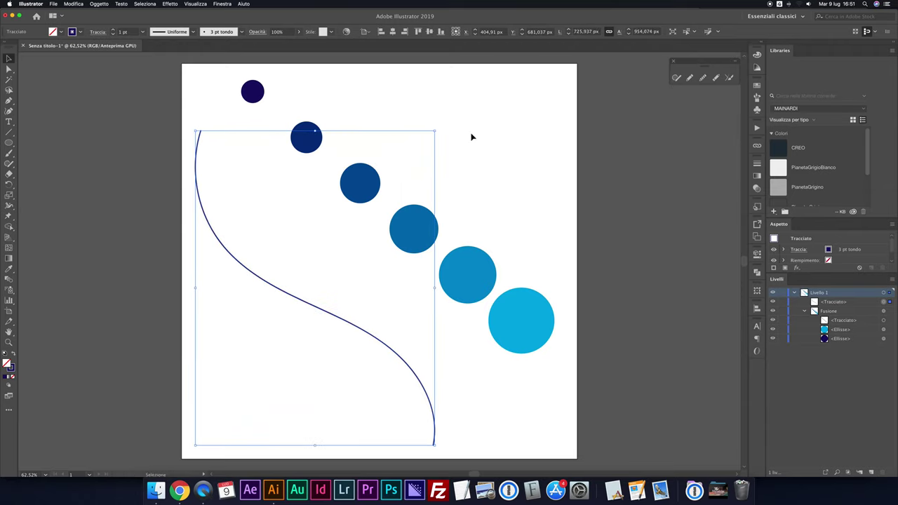
pyautogui.hotkey('shift', 'Right')
pyautogui.hotkey('shift', 'Right')
pyautogui.hotkey('shift', 'Up')
pyautogui.hotkey('shift', 'Up')
pyautogui.hotkey('shift', 'Right')
pyautogui.hotkey('shift', 'Right')
pyautogui.hotkey('shift', 'Right')
pyautogui.hotkey('shift', 'Right')
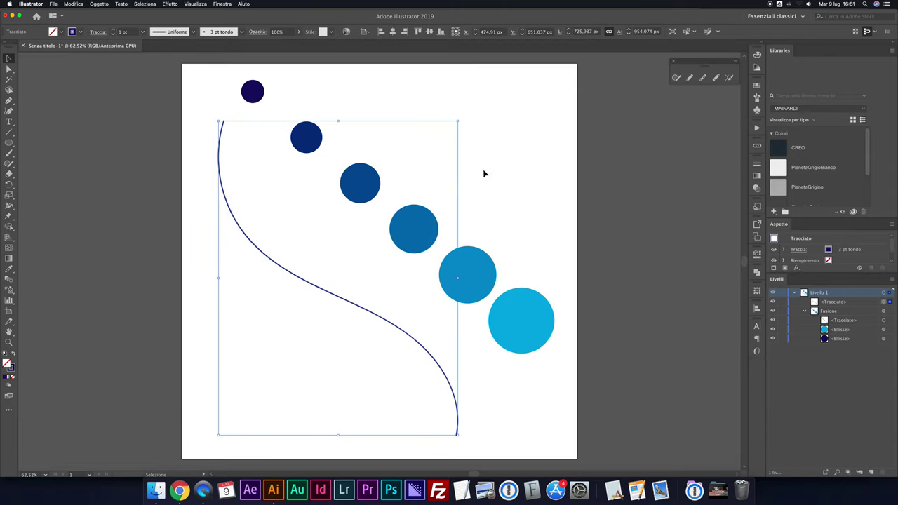
pyautogui.click(483, 173)
pyautogui.click(329, 290)
# Step: Make the blend follow the S-curve using Oggetto > Fusione > Sostituisci dorso
pyautogui.click(510, 227)
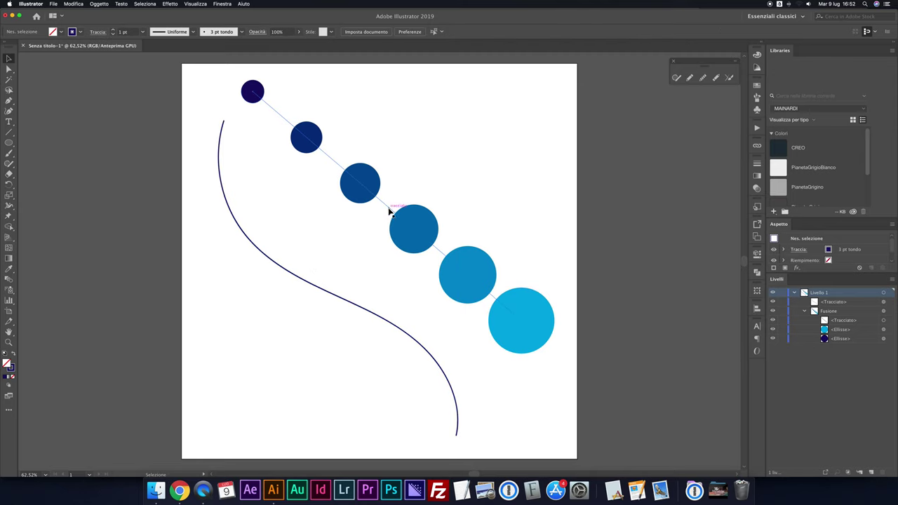
pyautogui.click(384, 204)
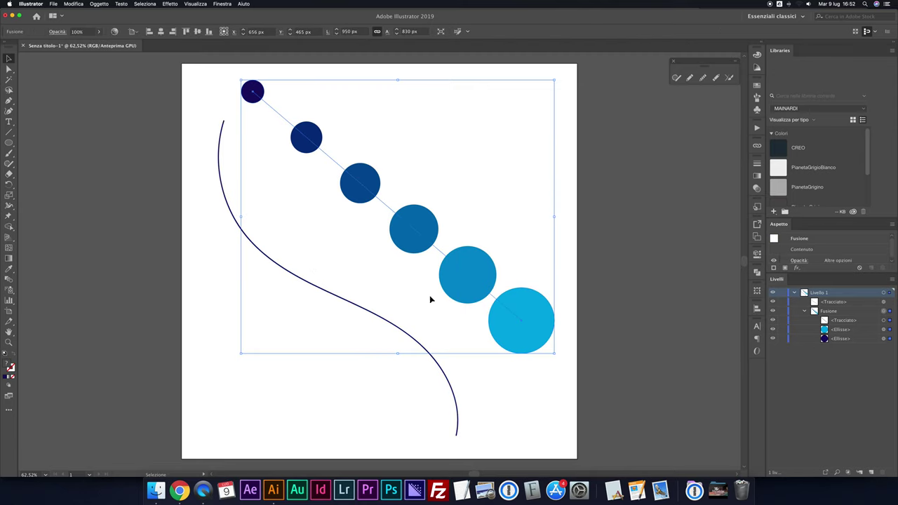
pyautogui.moveTo(246, 359); pyautogui.dragTo(465, 155)
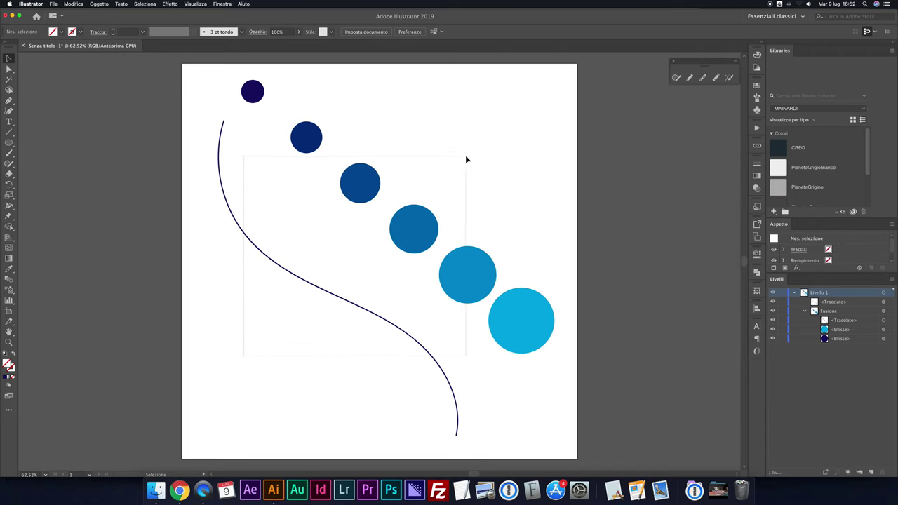
pyautogui.click(99, 4)
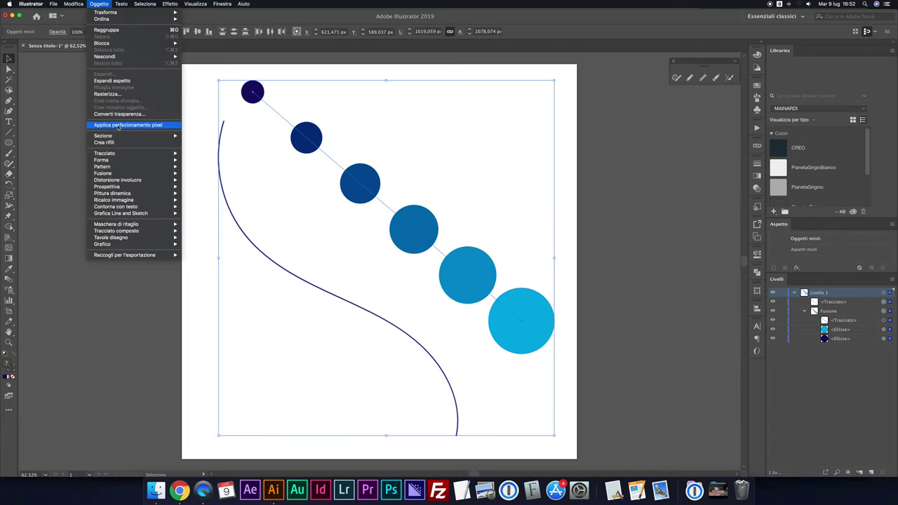
pyautogui.moveTo(104, 174)
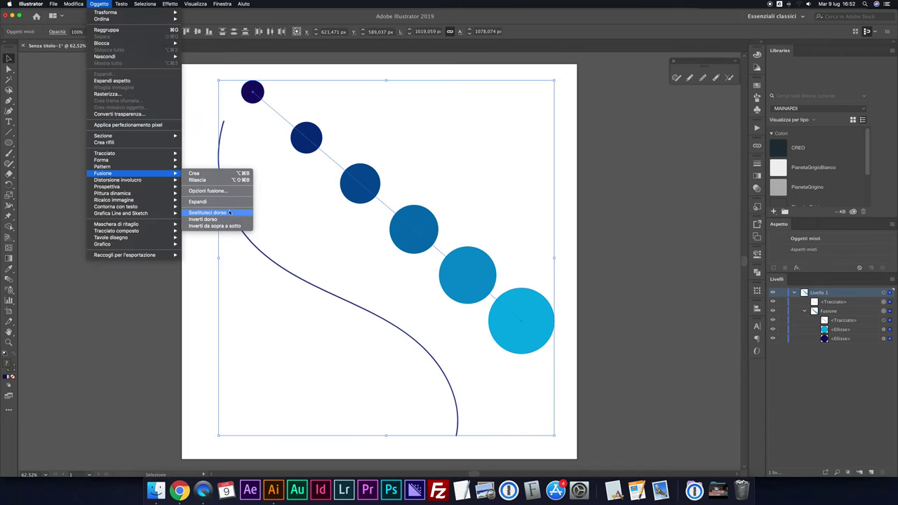
pyautogui.click(206, 213)
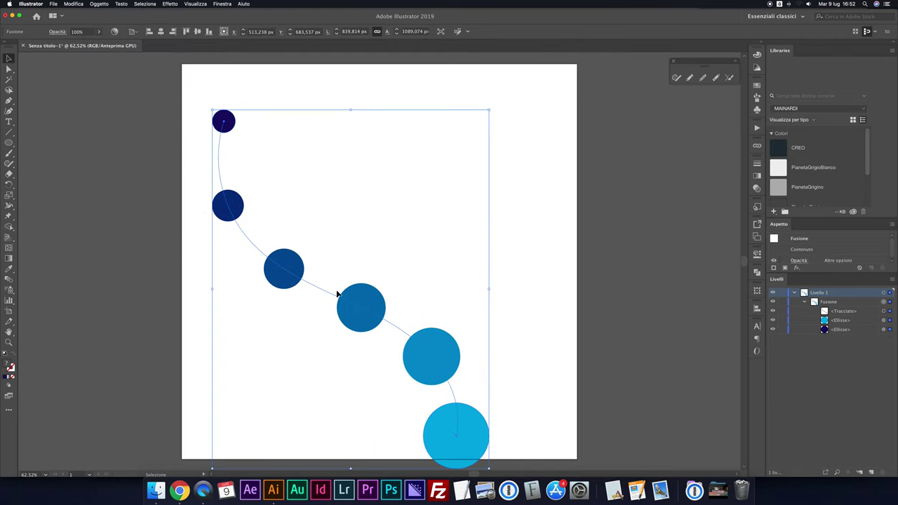
# Step: Move the curved blend up-right toward the artboard's centre and reselect it
pyautogui.moveTo(389, 321)
pyautogui.mouseDown()
pyautogui.moveTo(411, 288)
pyautogui.moveTo(431, 297)
pyautogui.mouseUp()
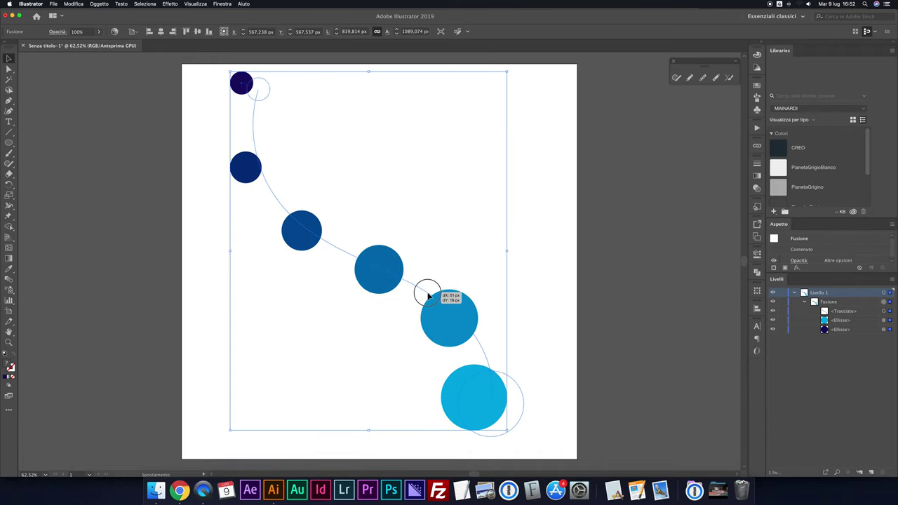
pyautogui.click(595, 239)
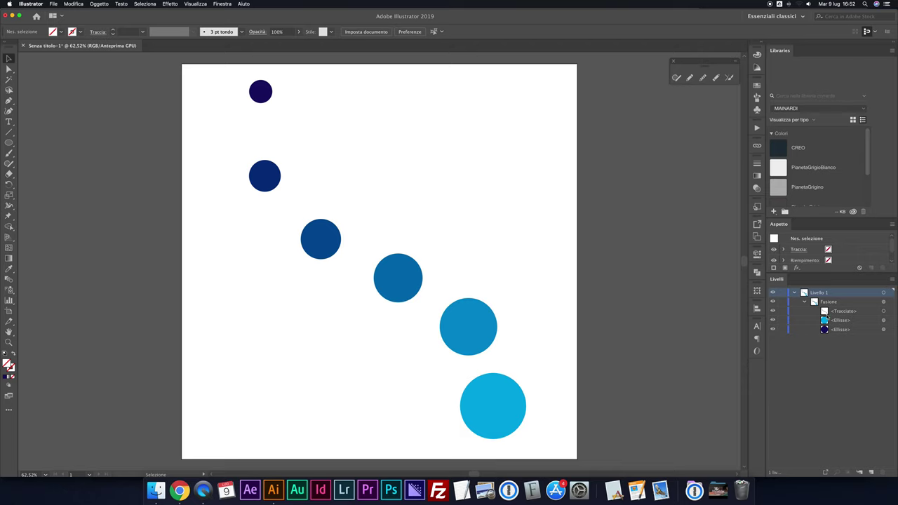
pyautogui.click(892, 302)
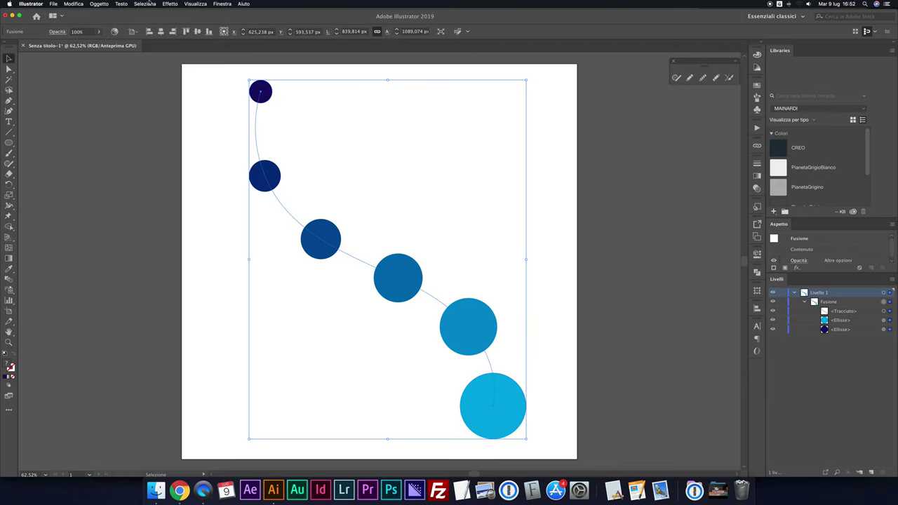
pyautogui.click(99, 3)
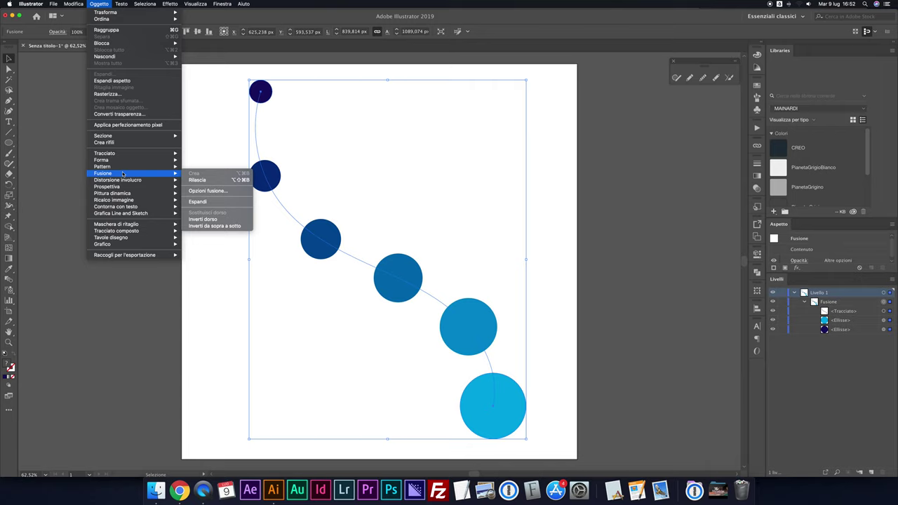
# Step: In Opzioni fusione, try Distanza specificata at 3 px with Anteprima turned on
pyautogui.click(210, 191)
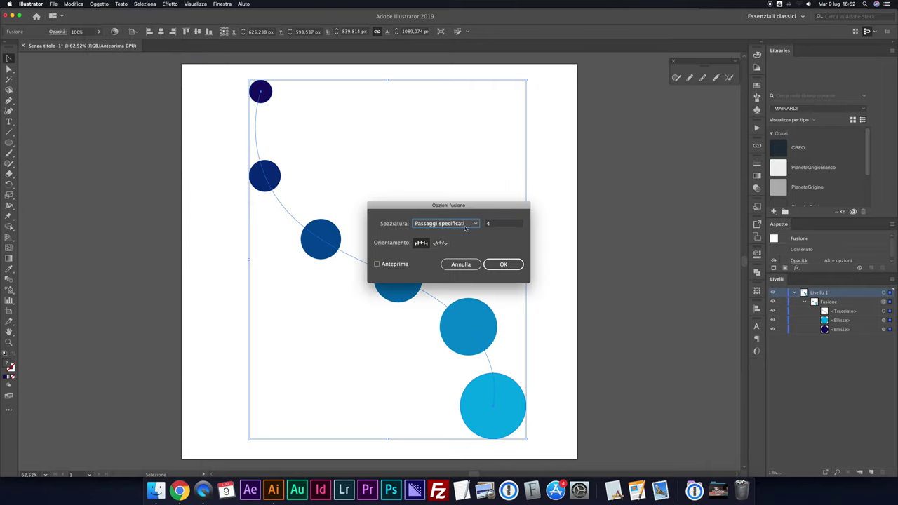
pyautogui.click(465, 228)
pyautogui.click(461, 250)
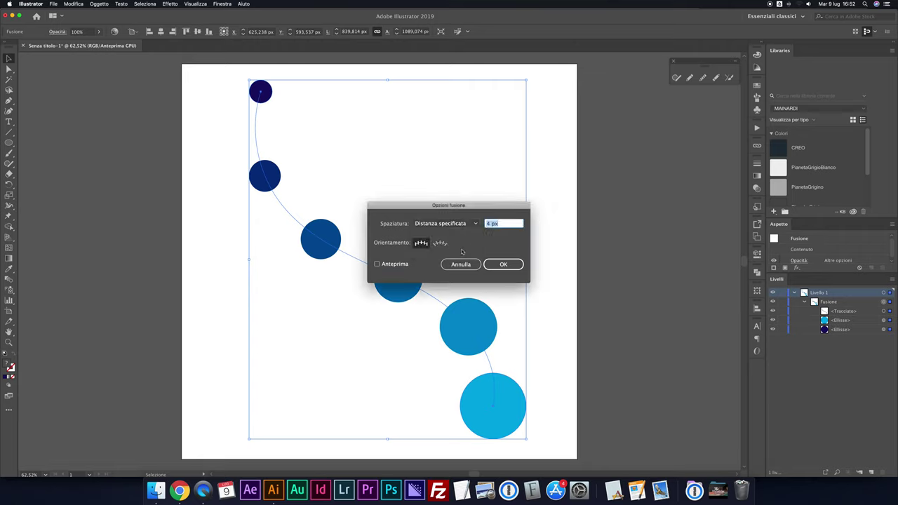
pyautogui.click(498, 223)
pyautogui.press('Down')
pyautogui.click(376, 263)
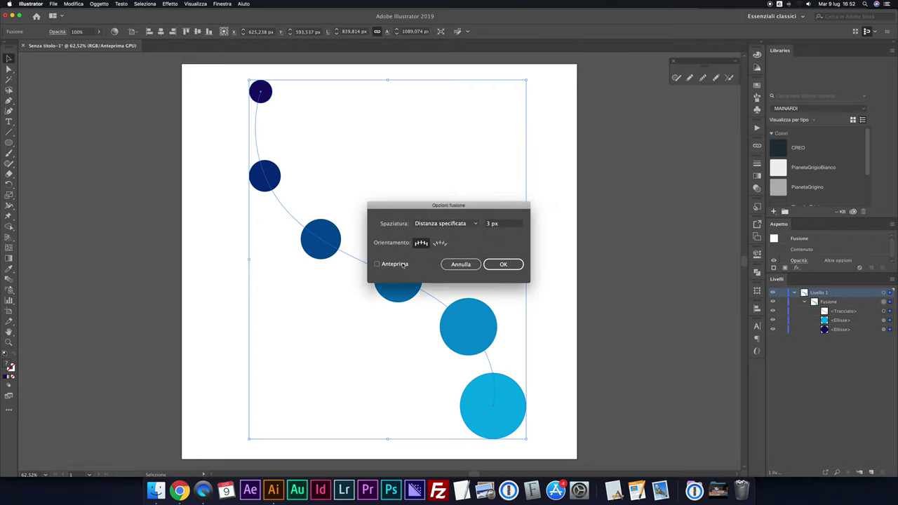
pyautogui.click(495, 265)
# Step: Set the blend to Passaggi specificati at 34 steps and apply it
pyautogui.click(468, 223)
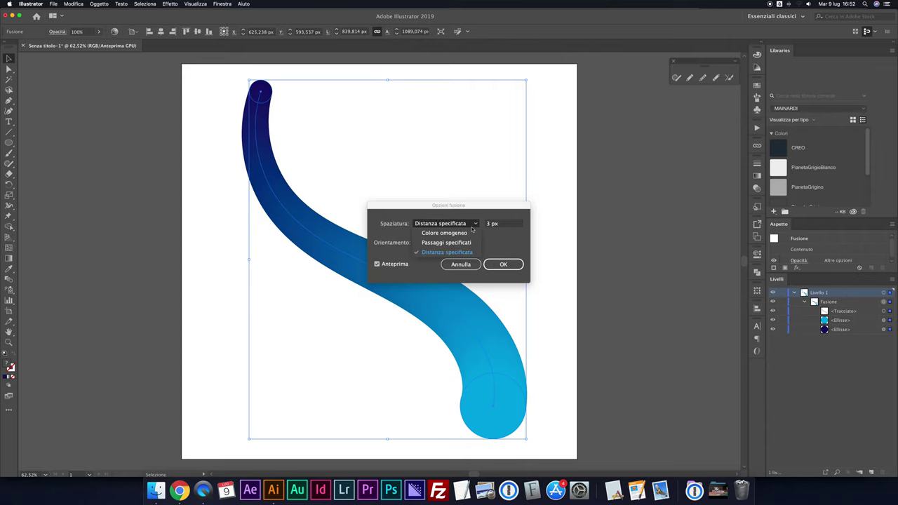
pyautogui.click(468, 233)
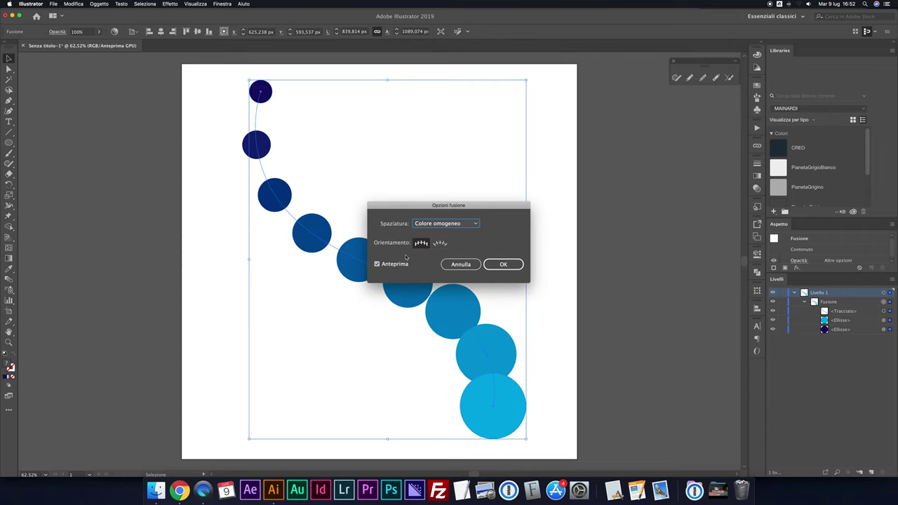
pyautogui.click(452, 224)
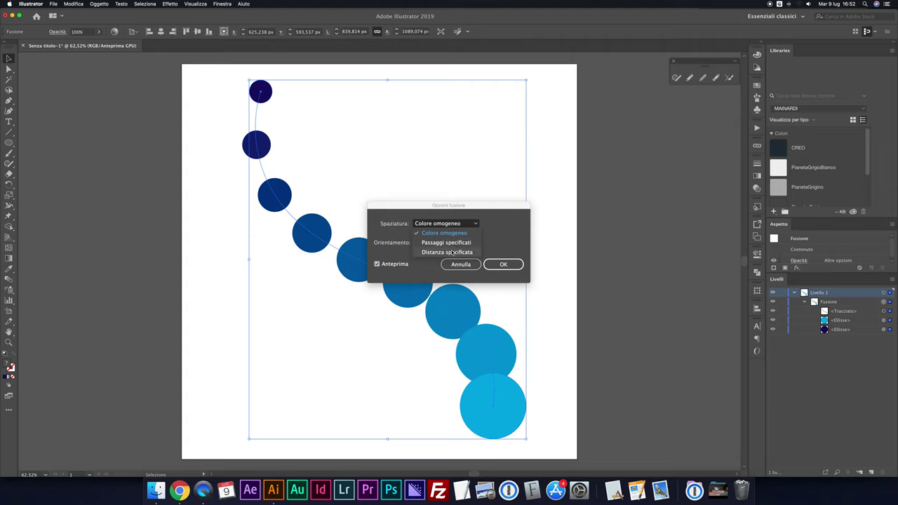
pyautogui.click(453, 243)
pyautogui.press('Up')
pyautogui.press('Up')
pyautogui.press('Up')
pyautogui.press('Up')
pyautogui.press('Up')
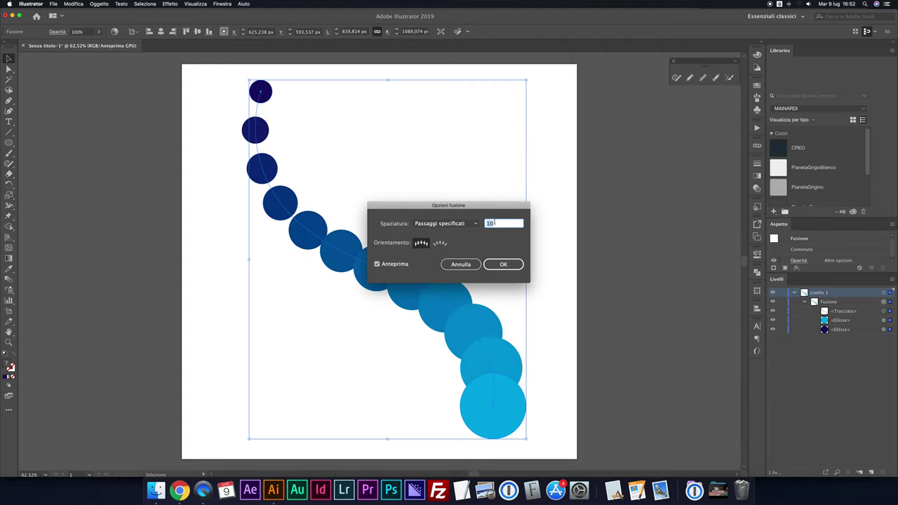
pyautogui.press('Up')
pyautogui.press('Up')
pyautogui.press('Up')
pyautogui.press('Up')
pyautogui.press('Up')
pyautogui.press('Up')
pyautogui.press('Up')
pyautogui.press('Up')
pyautogui.press('Up')
pyautogui.press('Up')
pyautogui.press('Up')
pyautogui.press('Up')
pyautogui.press('Up')
pyautogui.press('Up')
pyautogui.press('Up')
pyautogui.press('Up')
pyautogui.press('Up')
pyautogui.press('Up')
pyautogui.press('Up')
pyautogui.press('Up')
pyautogui.press('Up')
pyautogui.press('Up')
pyautogui.press('Up')
pyautogui.press('Up')
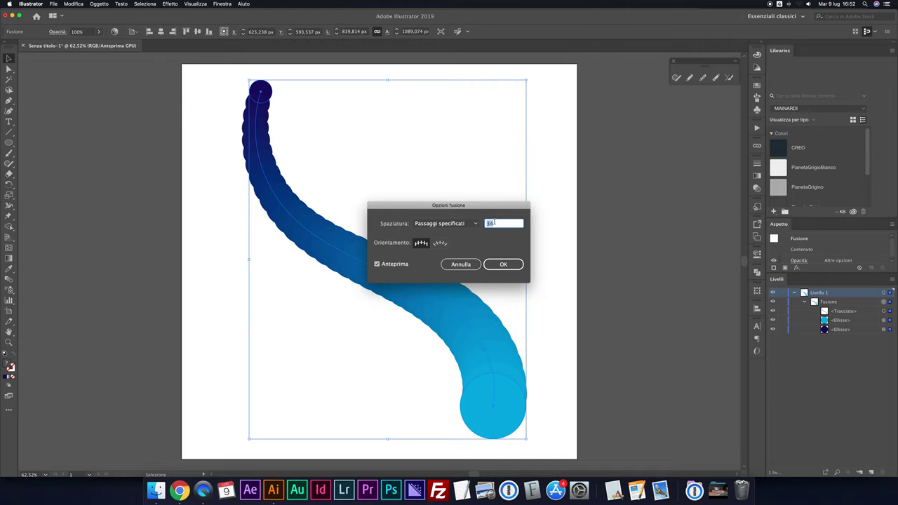
pyautogui.click(504, 270)
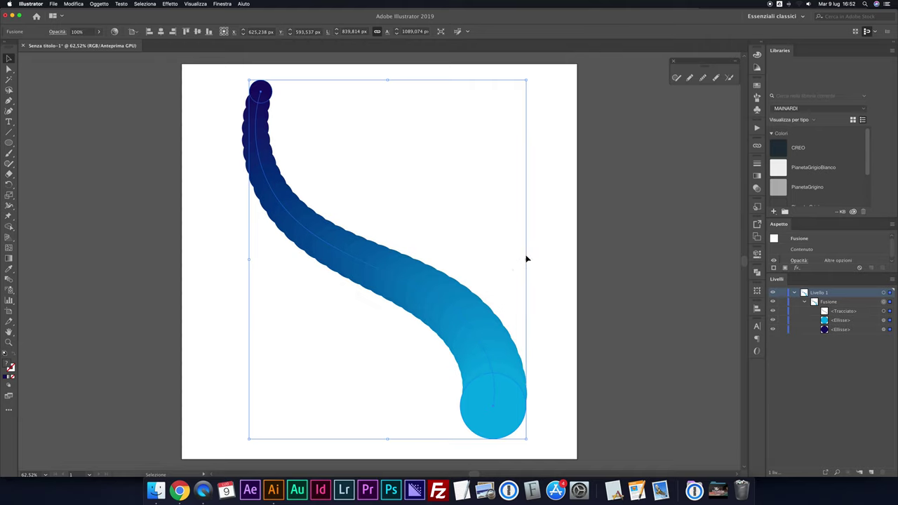
pyautogui.click(561, 248)
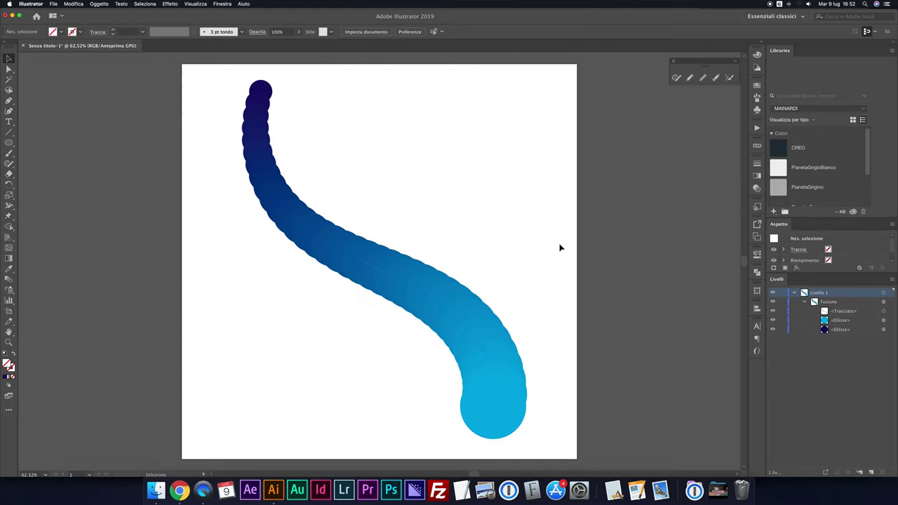
# Step: Toggle the visibility of both end ellipses in the Layers panel to identify them
pyautogui.click(774, 320)
pyautogui.click(772, 321)
pyautogui.click(773, 329)
pyautogui.click(773, 329)
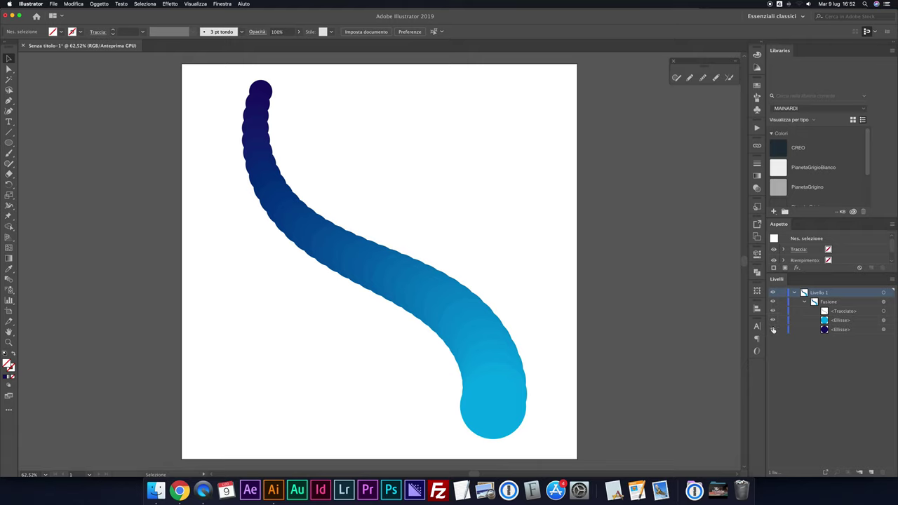
# Step: Set the small top ellipse's Opacità to 0% so the band fades to transparent
pyautogui.click(889, 330)
pyautogui.click(298, 32)
pyautogui.moveTo(296, 43); pyautogui.dragTo(266, 43)
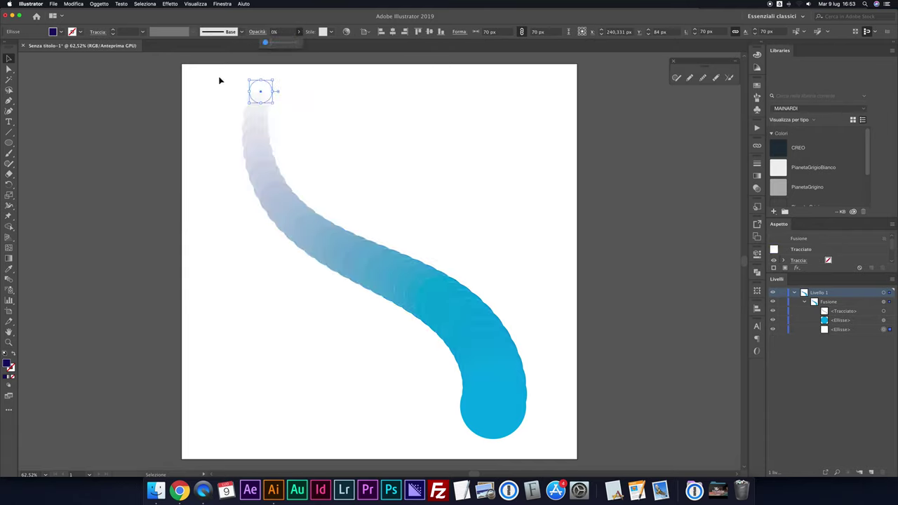
pyautogui.click(209, 222)
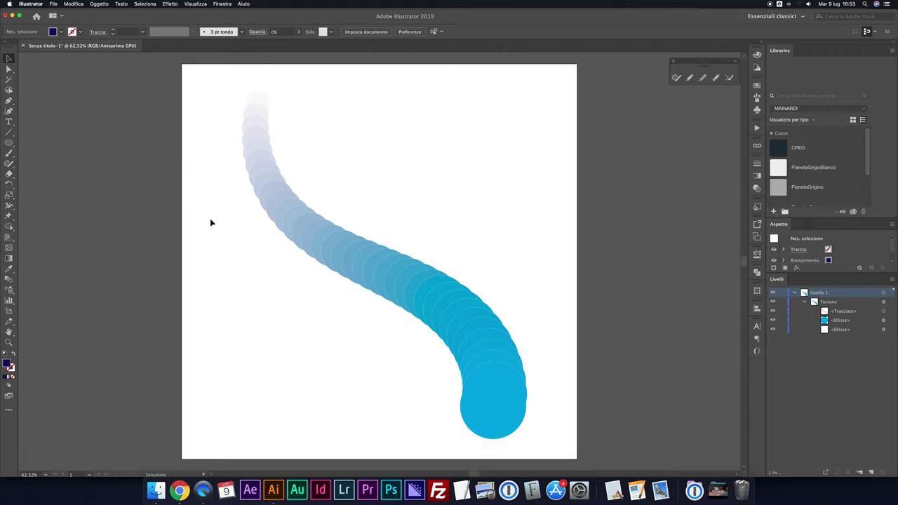